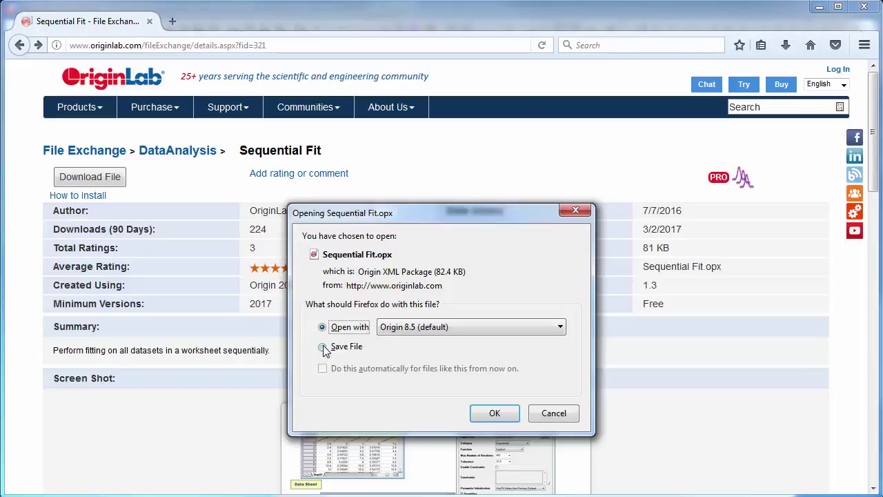
Step: Save the Sequential Fit.opx download and install it in the Apps gallery of OriginPro
{"action": "left_click", "coordinate": [323, 347]}
{"action": "left_click", "coordinate": [495, 413]}
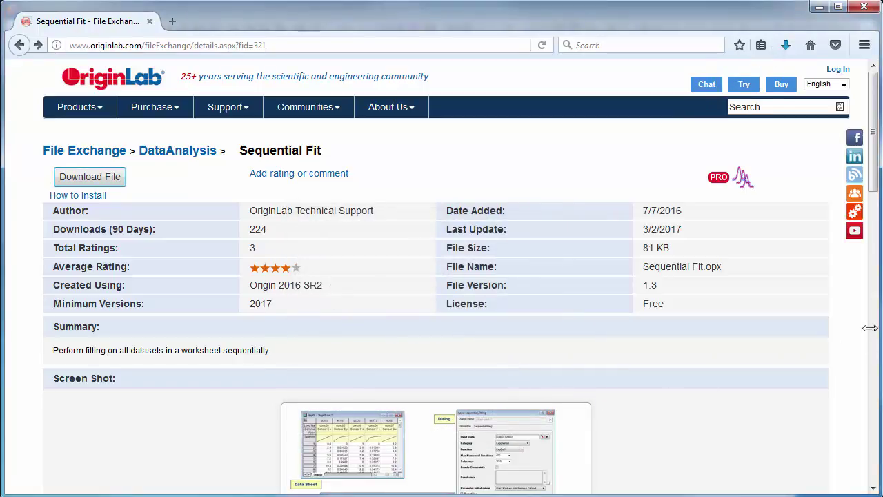
{"action": "left_click_drag", "start_coordinate": [876, 326], "coordinate": [545, 321]}
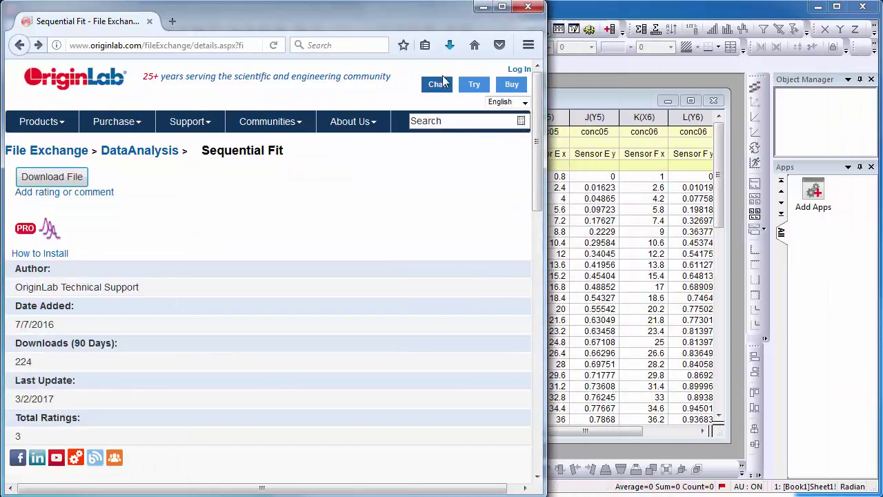
{"action": "left_click", "coordinate": [449, 46]}
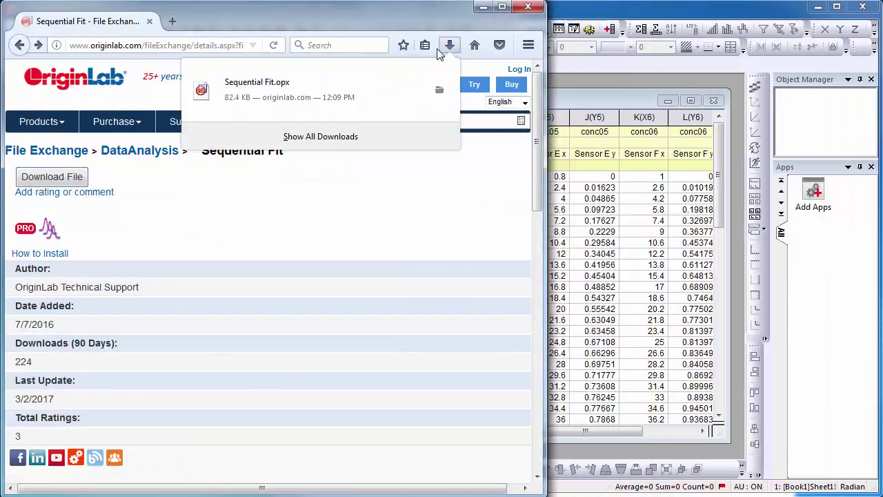
{"action": "left_click_drag", "start_coordinate": [592, 178], "coordinate": [832, 265]}
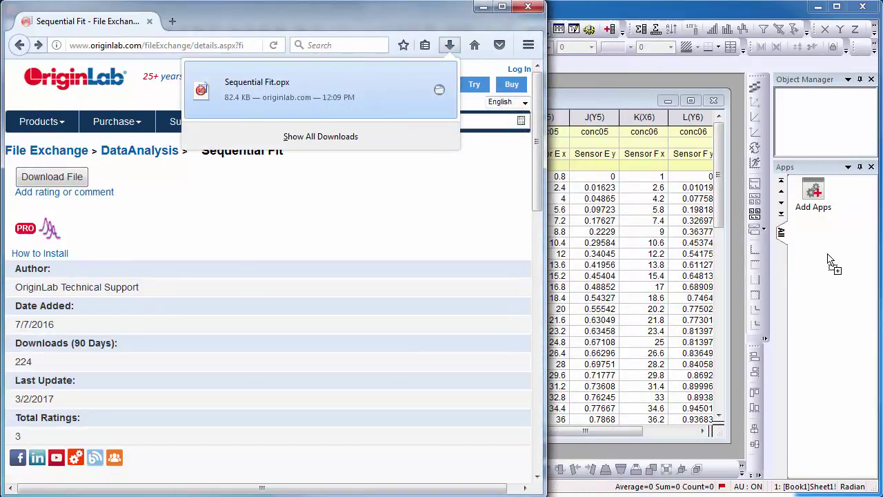
{"action": "left_click", "coordinate": [483, 7]}
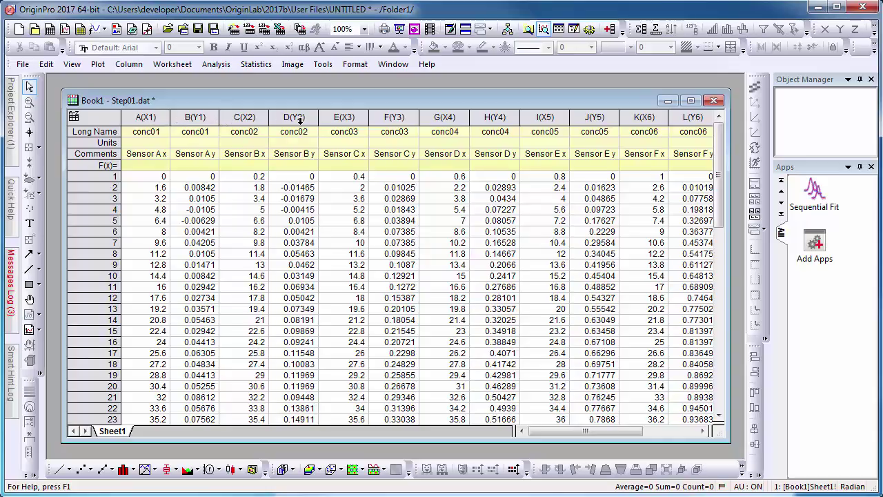
Step: Open the Sequential Fit app for the sensor data and review its category, function, iteration and tolerance settings
{"action": "left_click_drag", "start_coordinate": [572, 428], "coordinate": [626, 425]}
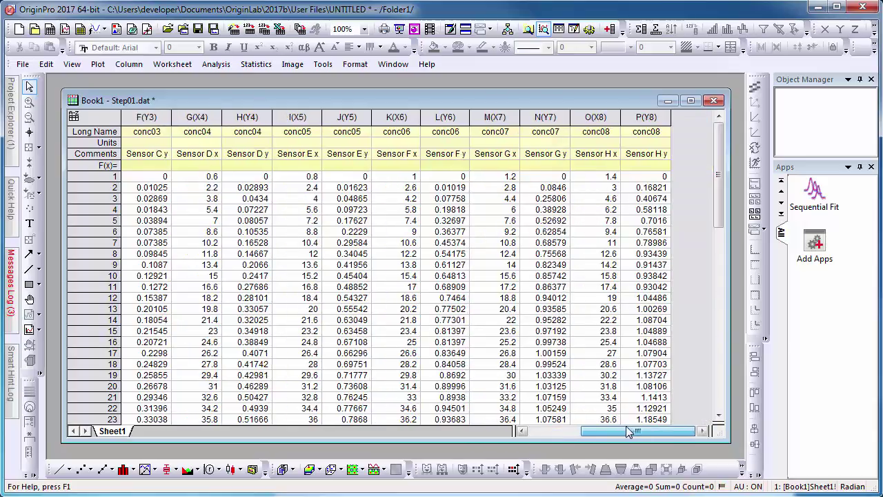
{"action": "left_click", "coordinate": [807, 196]}
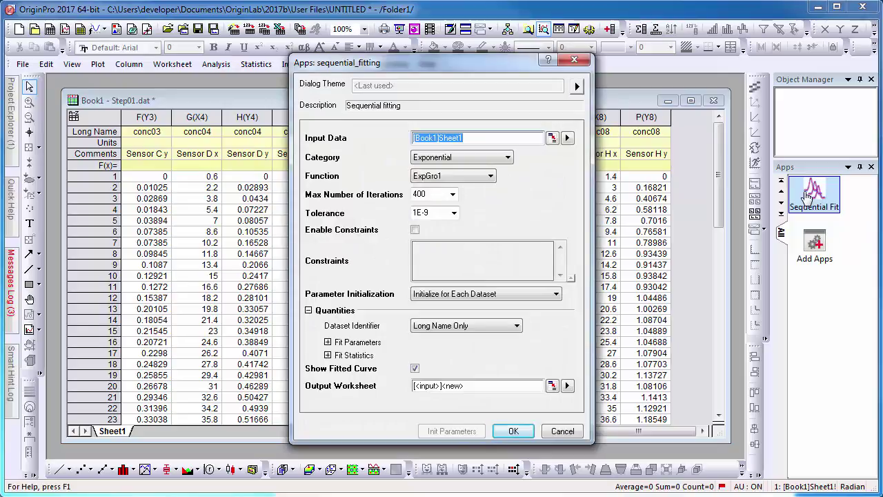
{"action": "left_click", "coordinate": [498, 159]}
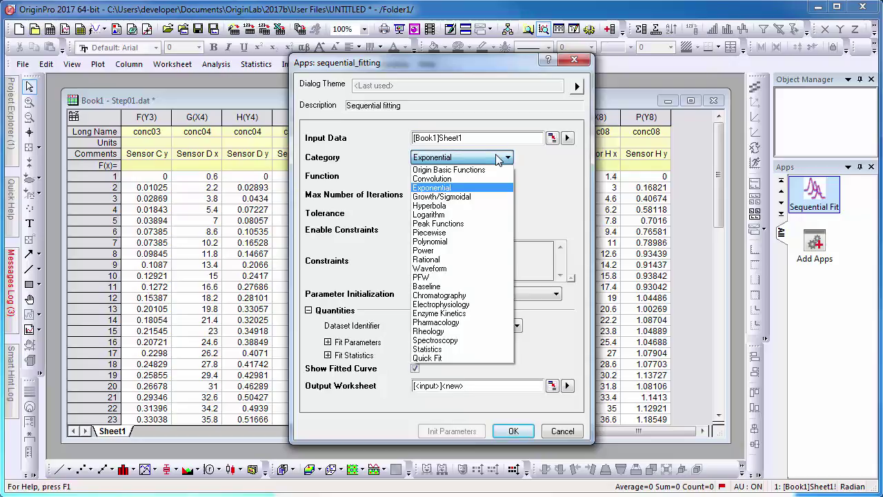
{"action": "left_click", "coordinate": [498, 159]}
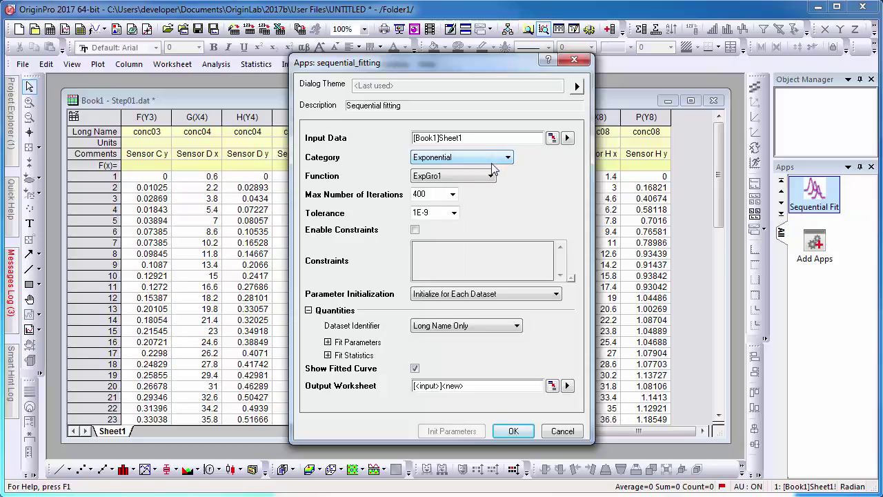
{"action": "left_click", "coordinate": [486, 178]}
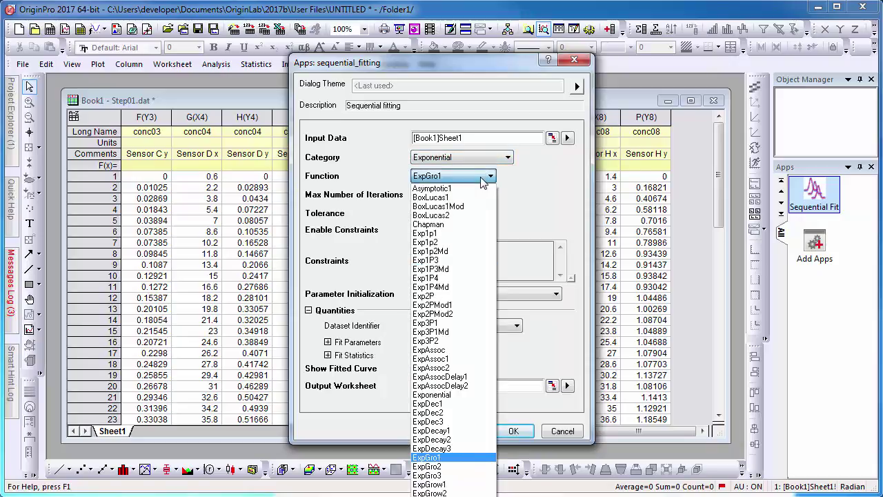
{"action": "left_click", "coordinate": [481, 178]}
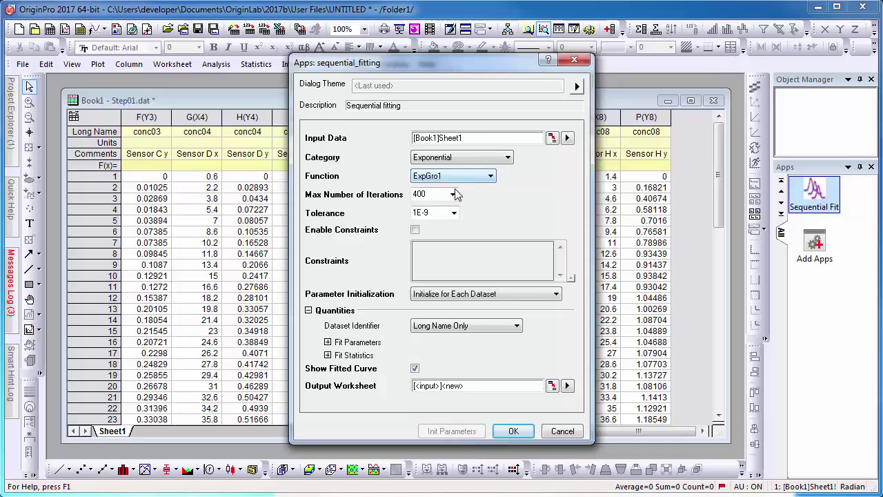
{"action": "double_click", "coordinate": [438, 194]}
{"action": "double_click", "coordinate": [442, 211]}
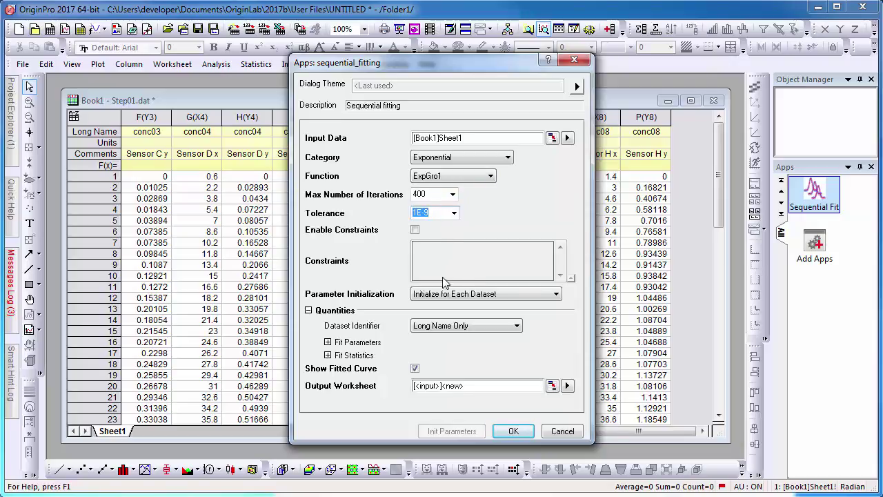
Step: Try Use Custom Values for All Datasets with its initial parameters, and return the parameter initialization to Initialize for Each Dataset
{"action": "left_click", "coordinate": [442, 295]}
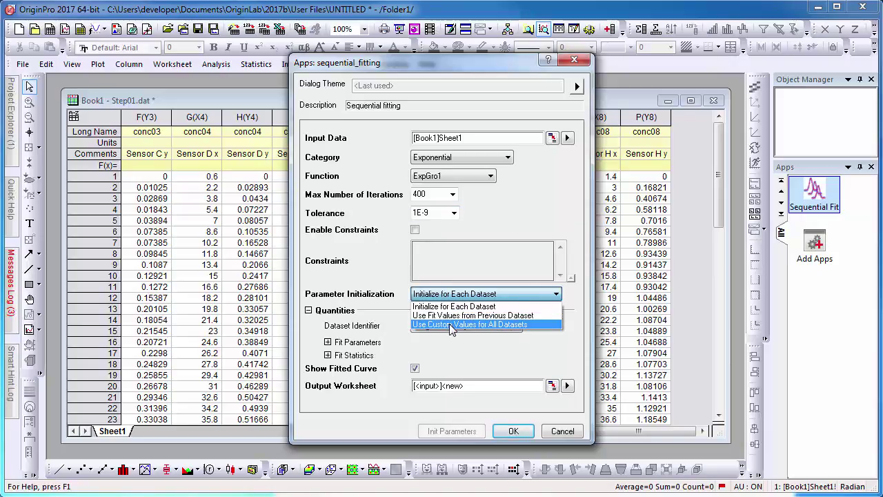
{"action": "left_click", "coordinate": [451, 324]}
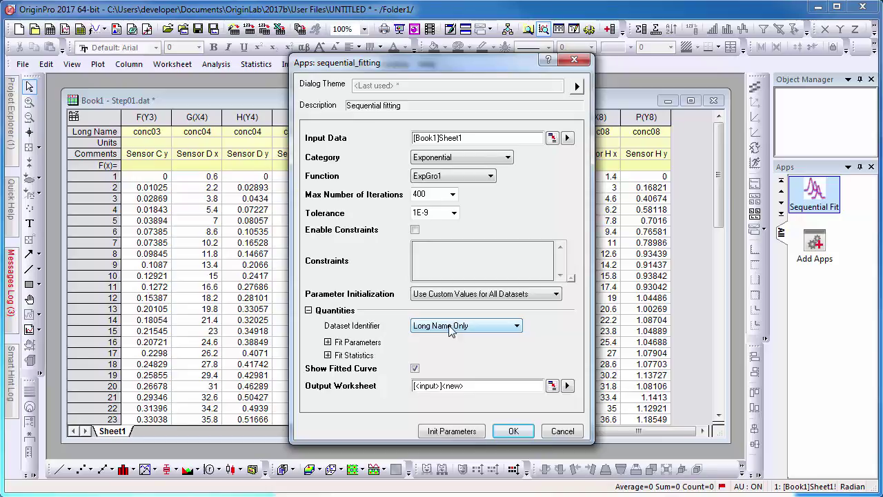
{"action": "left_click", "coordinate": [450, 431]}
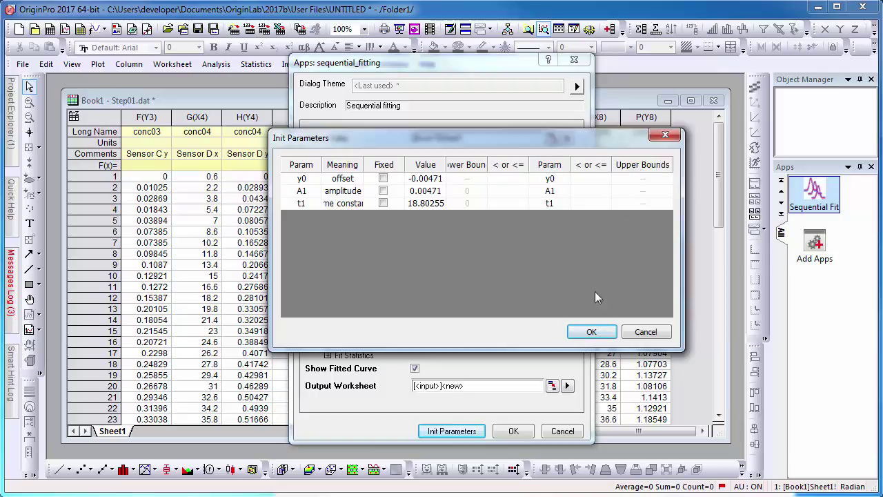
{"action": "left_click", "coordinate": [637, 331]}
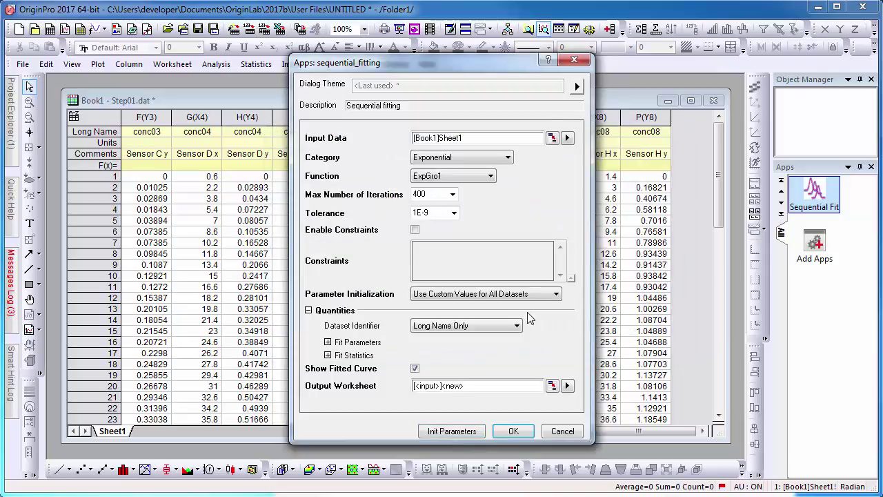
{"action": "left_click", "coordinate": [499, 295]}
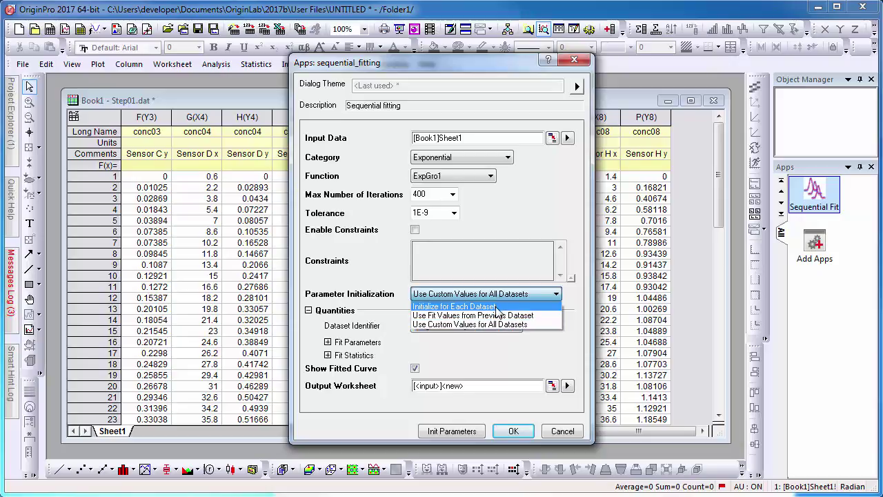
{"action": "left_click", "coordinate": [498, 308]}
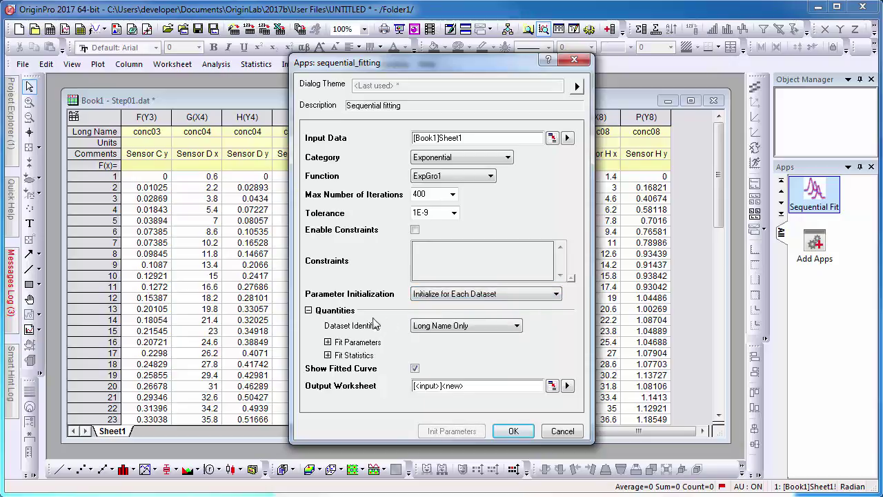
Step: Examine the Fit Parameters and Fit Statistics quantities available for the fit output
{"action": "left_click", "coordinate": [328, 342]}
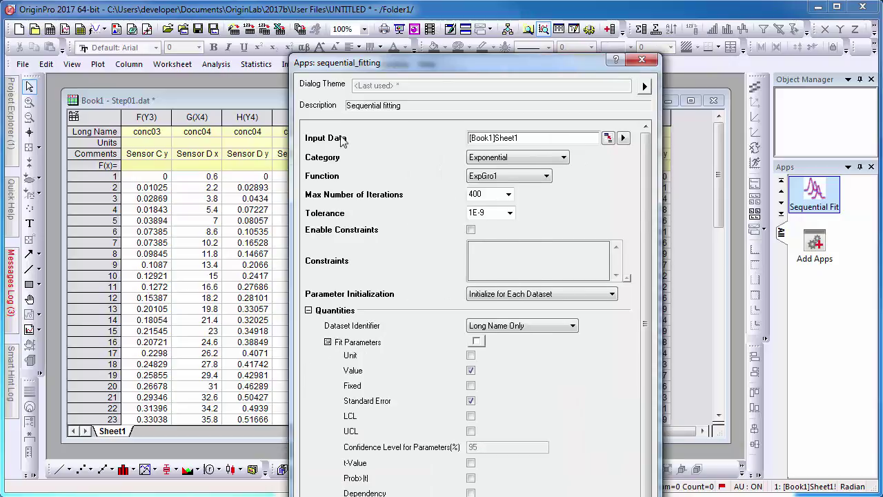
{"action": "left_click", "coordinate": [327, 342]}
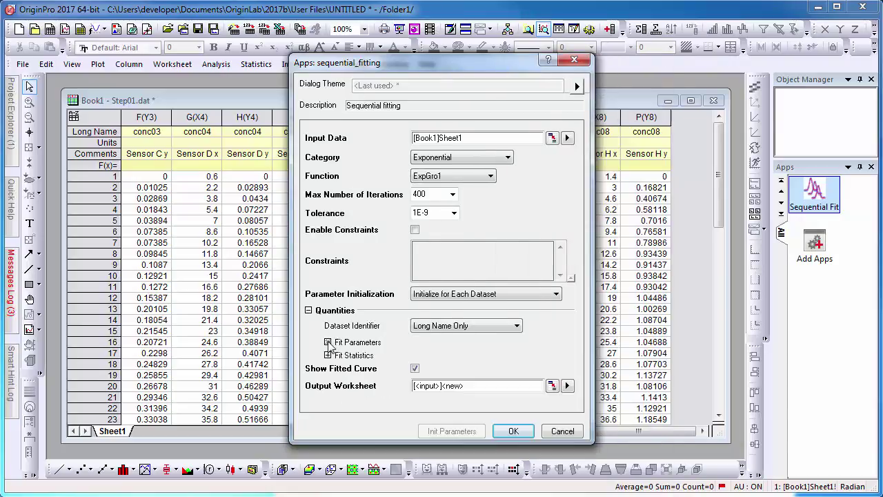
{"action": "left_click", "coordinate": [327, 356]}
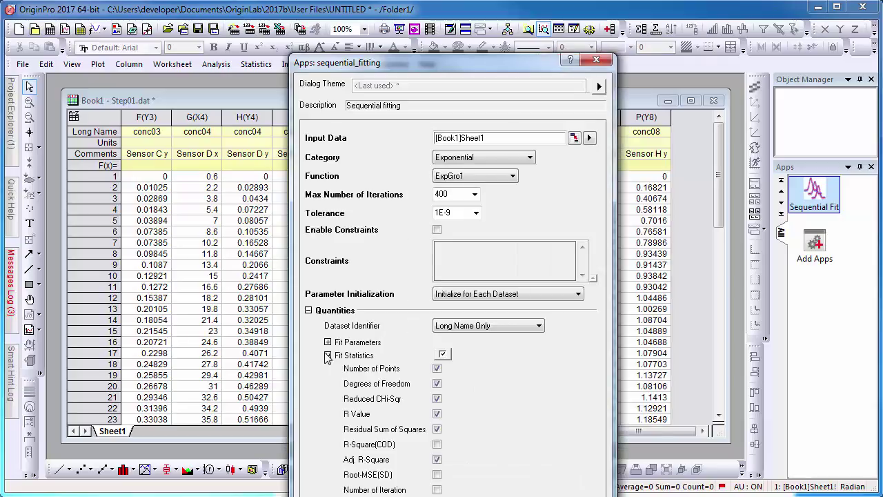
{"action": "left_click", "coordinate": [328, 355]}
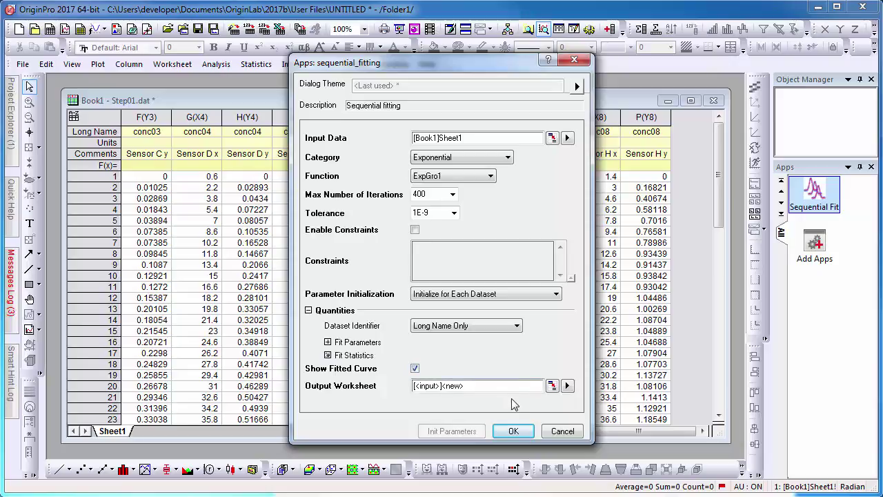
Step: Run the sequential fit and autofit the width of all columns in the SequentialFit1 result sheet
{"action": "left_click", "coordinate": [516, 430]}
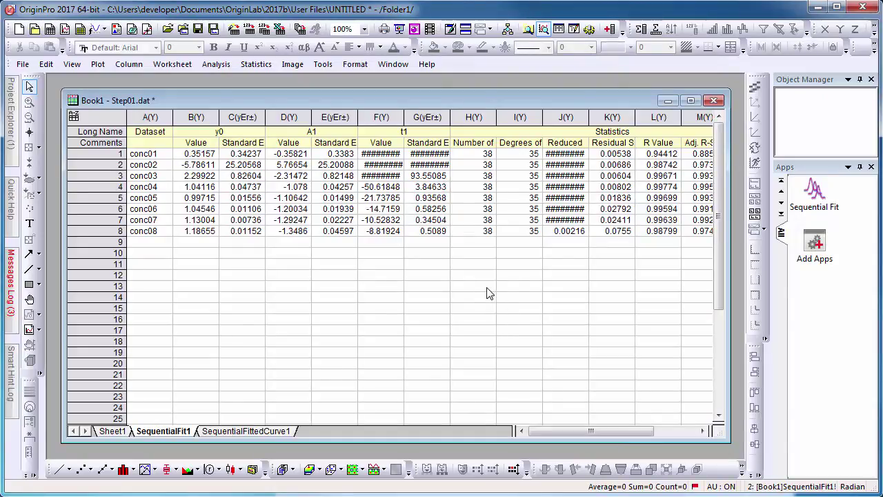
{"action": "left_click", "coordinate": [117, 115]}
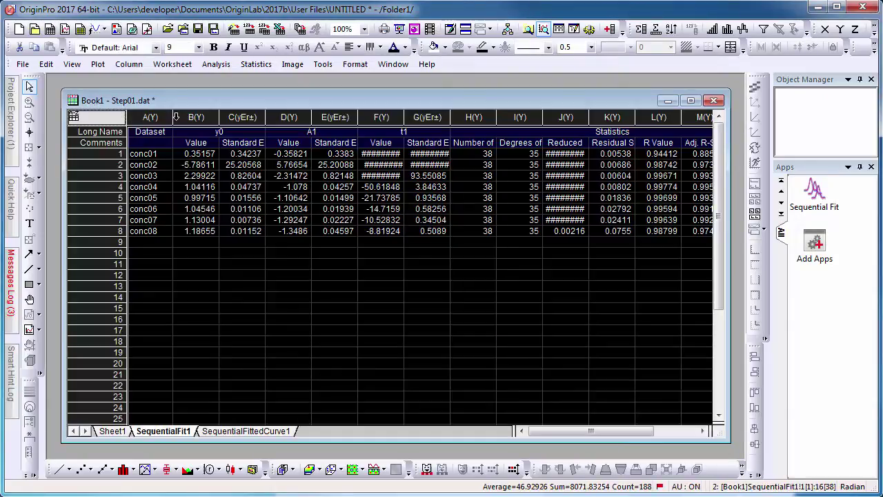
{"action": "double_click", "coordinate": [174, 117]}
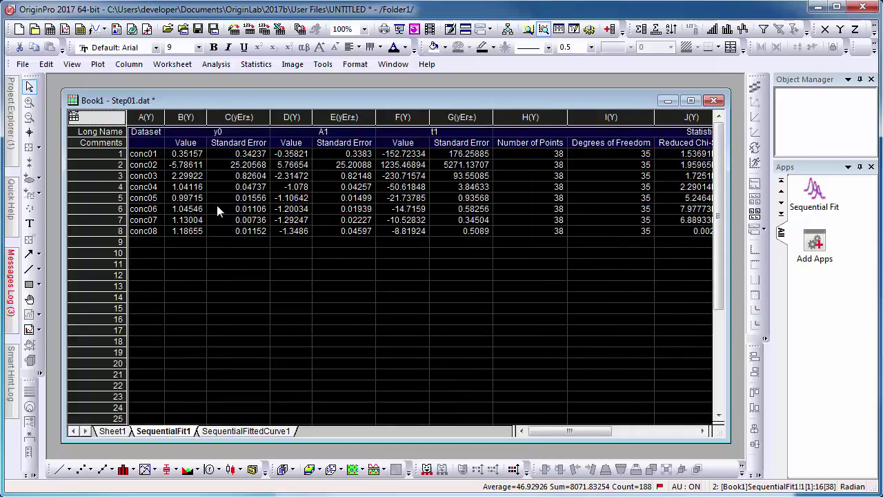
{"action": "left_click", "coordinate": [231, 232]}
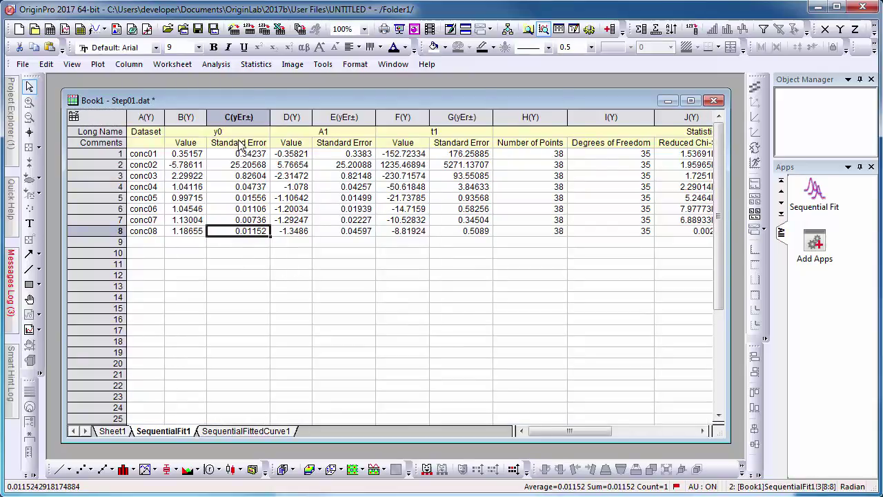
{"action": "left_click_drag", "start_coordinate": [561, 429], "coordinate": [646, 430]}
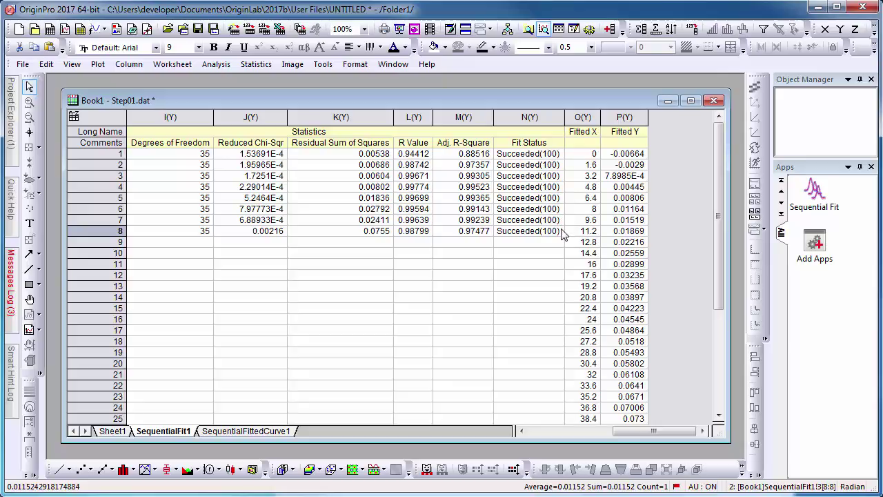
Step: Open the conc01 graph from the SequentialFittedCurve1 sheet in its own window and resize that window to span the workspace
{"action": "left_click", "coordinate": [254, 432]}
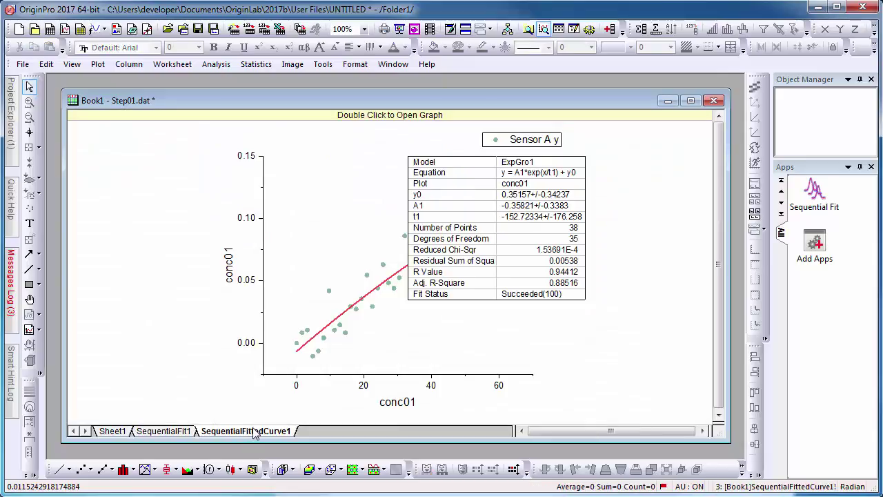
{"action": "double_click", "coordinate": [183, 290]}
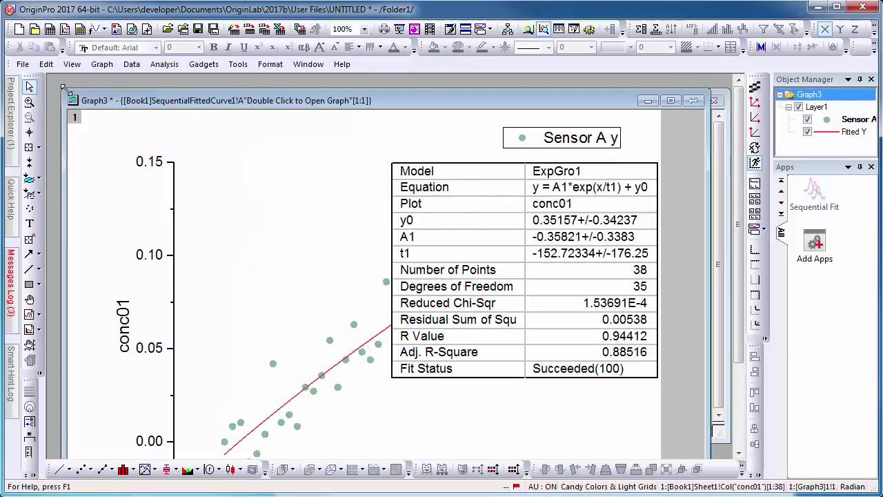
{"action": "left_click_drag", "start_coordinate": [61, 87], "coordinate": [370, 186]}
{"action": "left_click_drag", "start_coordinate": [437, 198], "coordinate": [114, 94]}
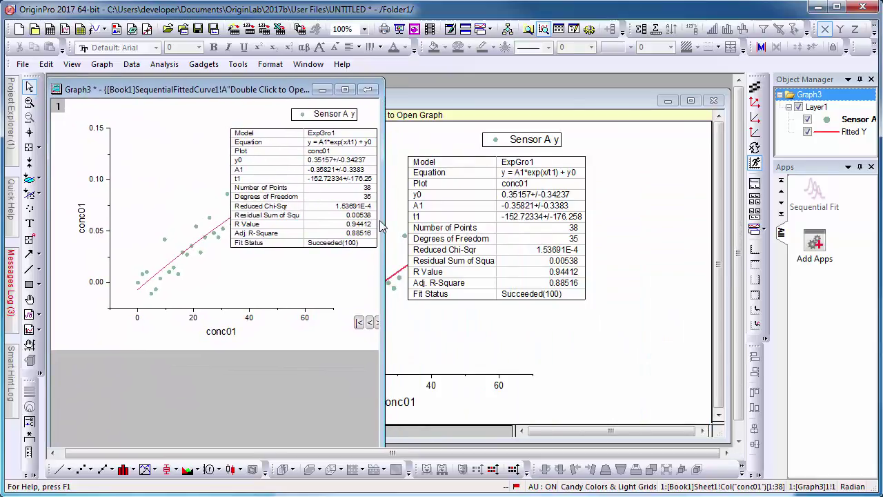
{"action": "left_click_drag", "start_coordinate": [379, 228], "coordinate": [732, 205]}
Step: Move the fit results table beside the plot so it no longer covers the fitted curve
{"action": "left_click", "coordinate": [441, 214]}
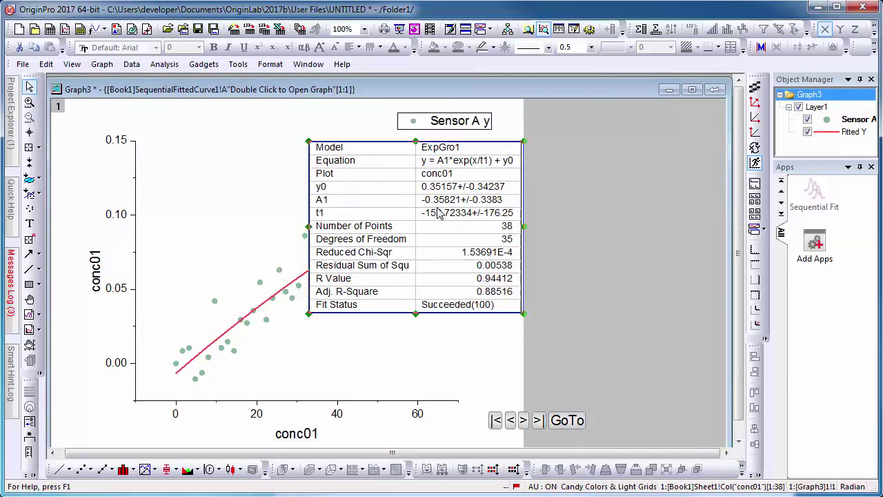
{"action": "left_click_drag", "start_coordinate": [577, 170], "coordinate": [581, 172]}
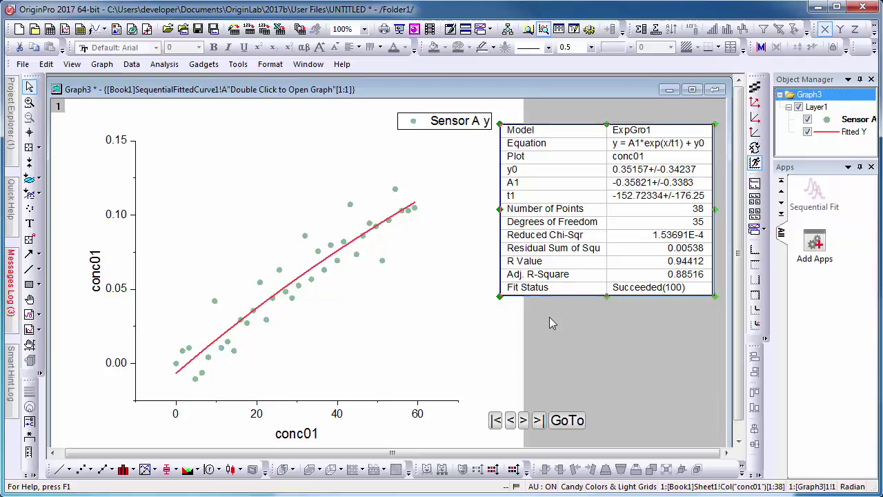
{"action": "left_click", "coordinate": [635, 316]}
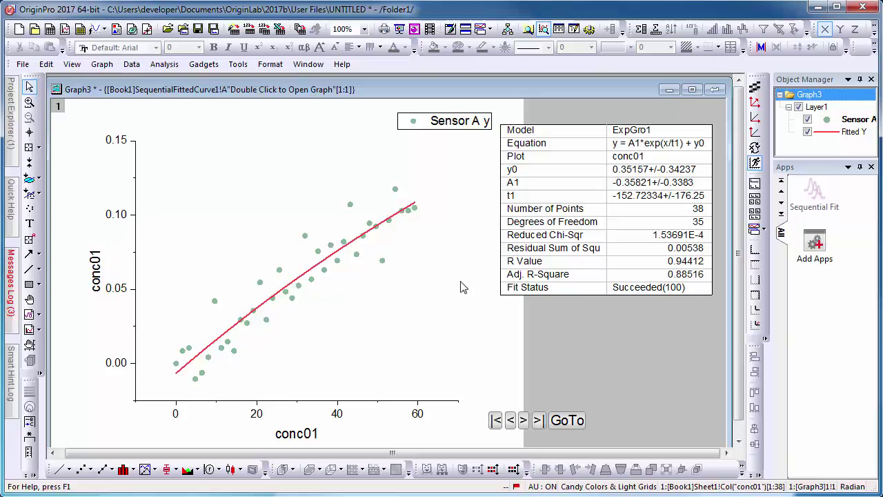
Step: Browse forward through the fitted-curve graphs for conc02 and conc03
{"action": "left_click", "coordinate": [524, 421]}
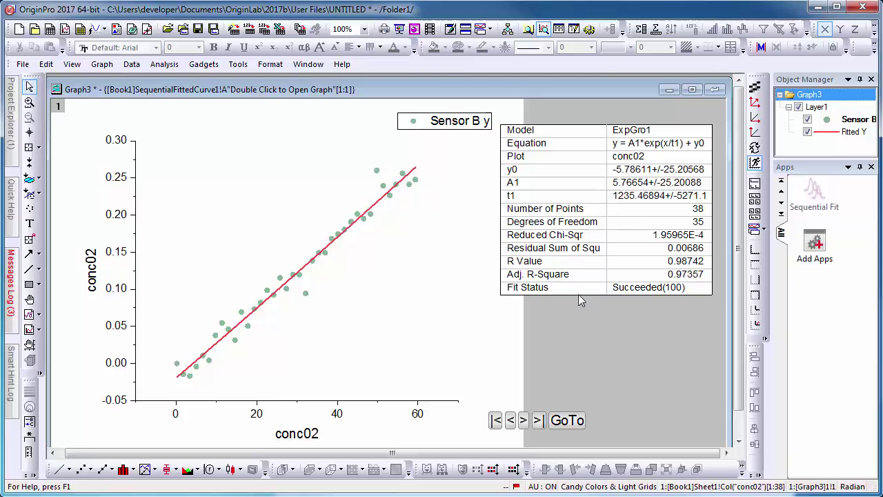
{"action": "left_click", "coordinate": [522, 422]}
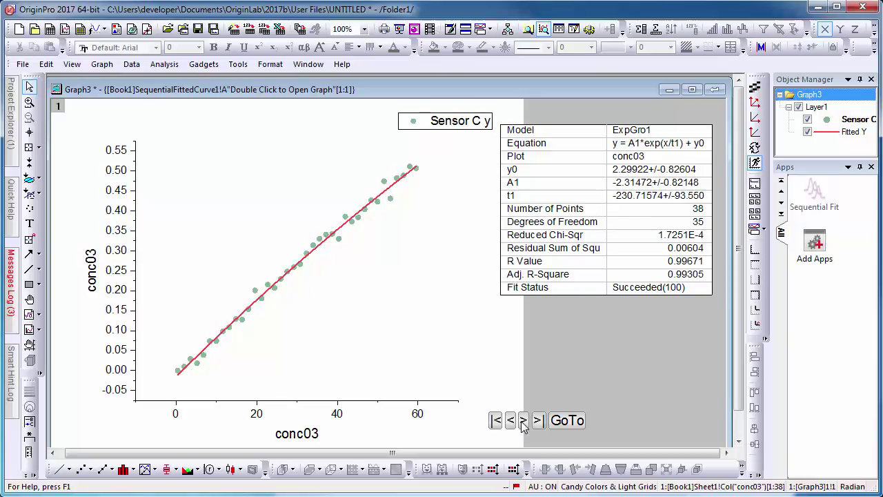
Step: Go to the fitted-curve graph for conc08, selecting the dataset by Long Name
{"action": "left_click", "coordinate": [565, 423]}
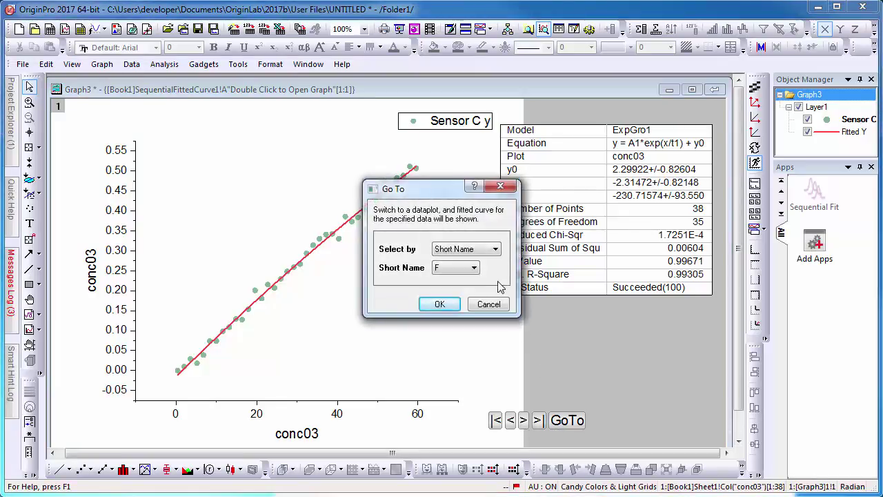
{"action": "left_click", "coordinate": [484, 249]}
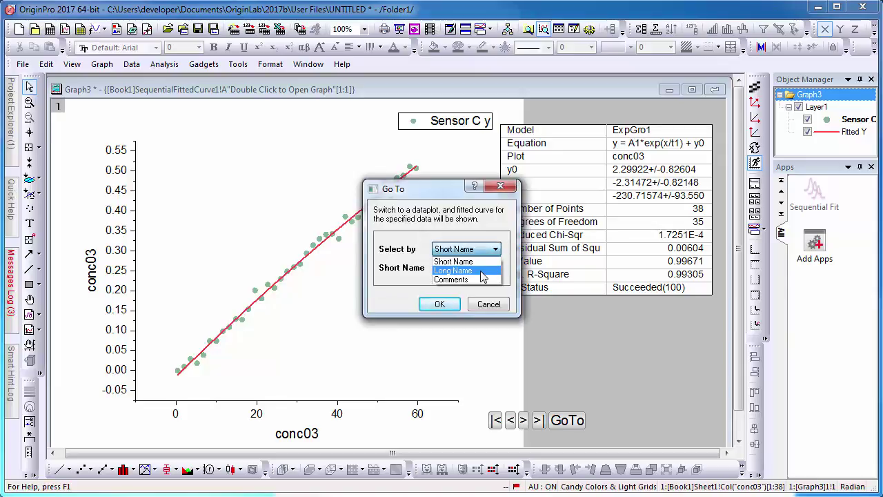
{"action": "left_click", "coordinate": [483, 276]}
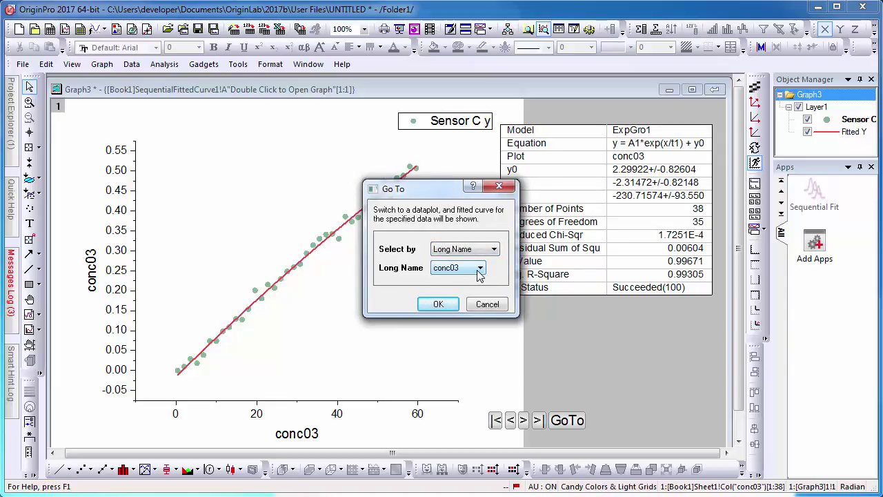
{"action": "left_click", "coordinate": [479, 269]}
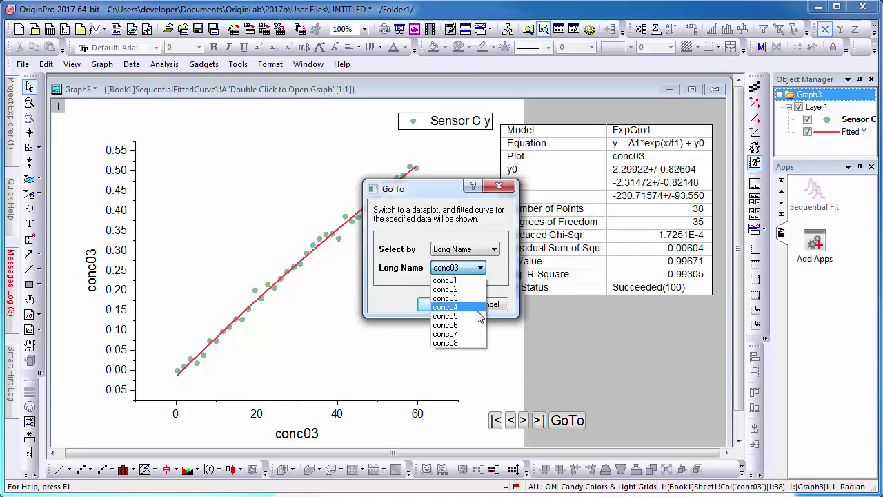
{"action": "left_click", "coordinate": [473, 343]}
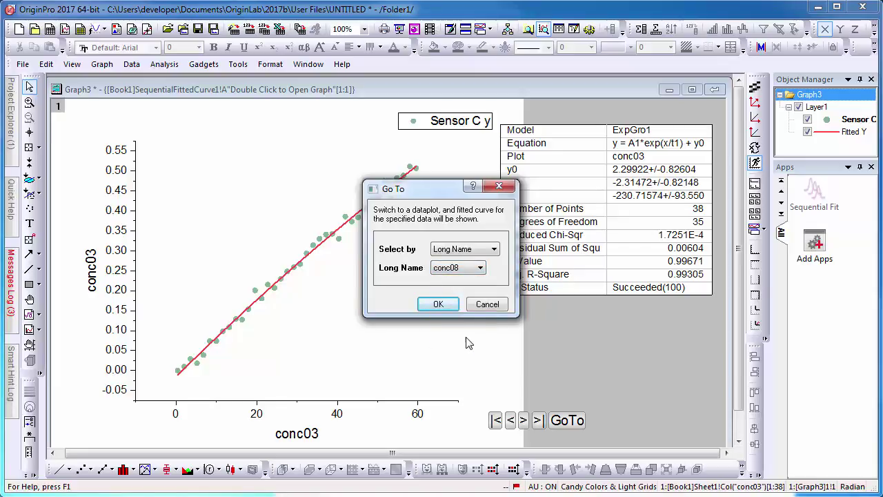
{"action": "left_click", "coordinate": [438, 305]}
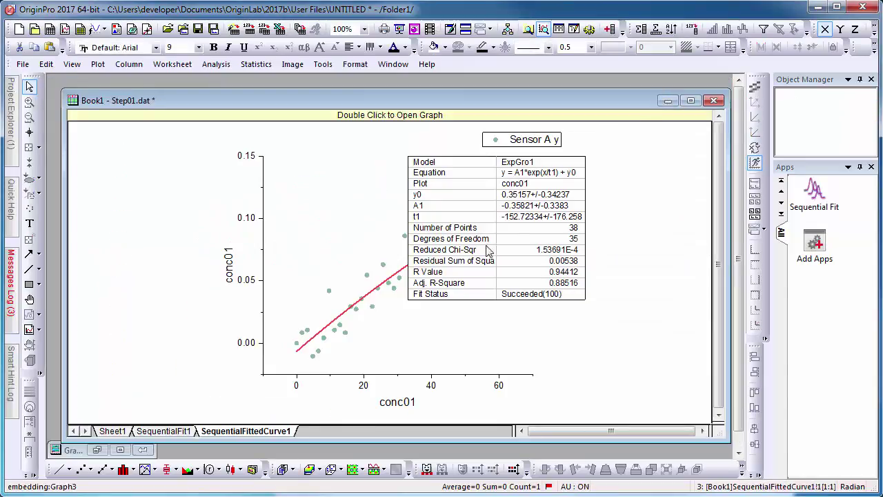
Step: Hide the conc02 and conc04 columns, C, D, G and H, in Sheet1 of Book1
{"action": "left_click", "coordinate": [122, 432]}
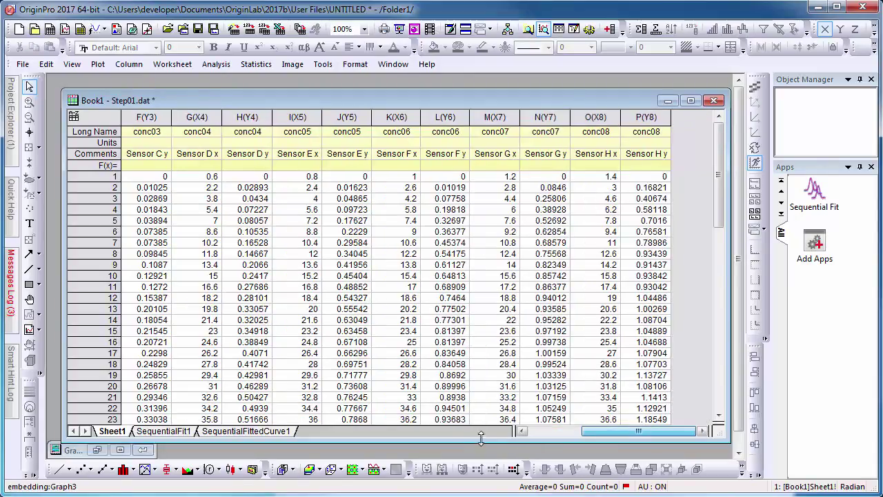
{"action": "left_click_drag", "start_coordinate": [579, 434], "coordinate": [535, 434]}
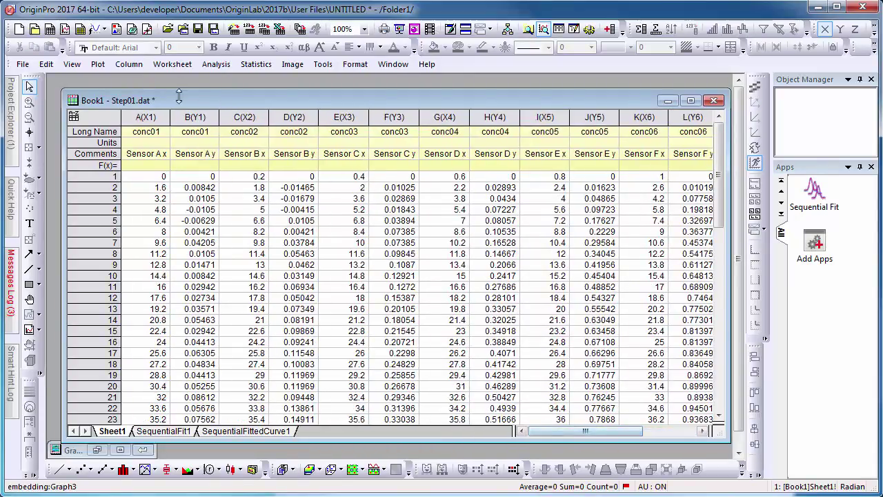
{"action": "left_click", "coordinate": [249, 117]}
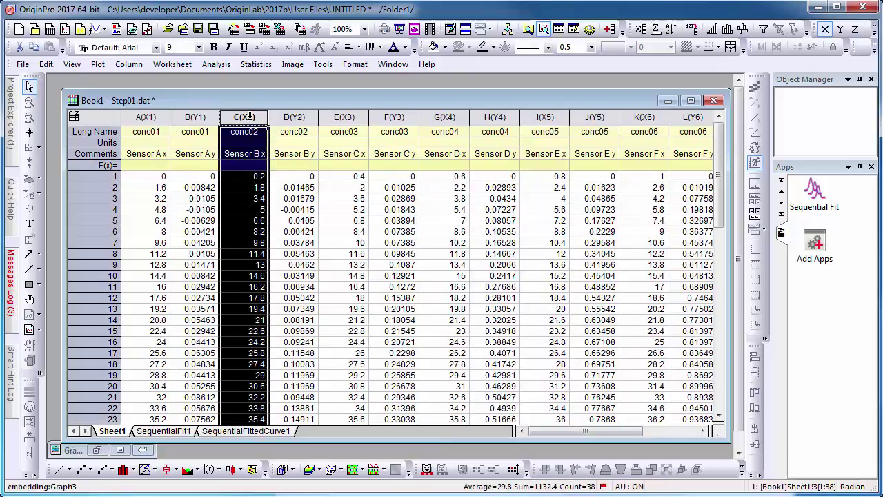
{"action": "left_click", "coordinate": [287, 117], "text": "ctrl"}
{"action": "left_click", "coordinate": [443, 117], "text": "ctrl"}
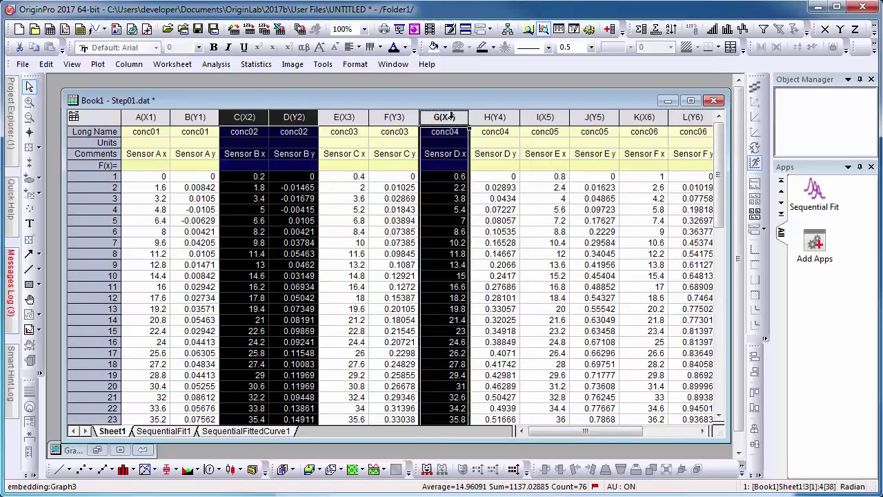
{"action": "left_click", "coordinate": [487, 118], "text": "ctrl"}
{"action": "right_click", "coordinate": [490, 119]}
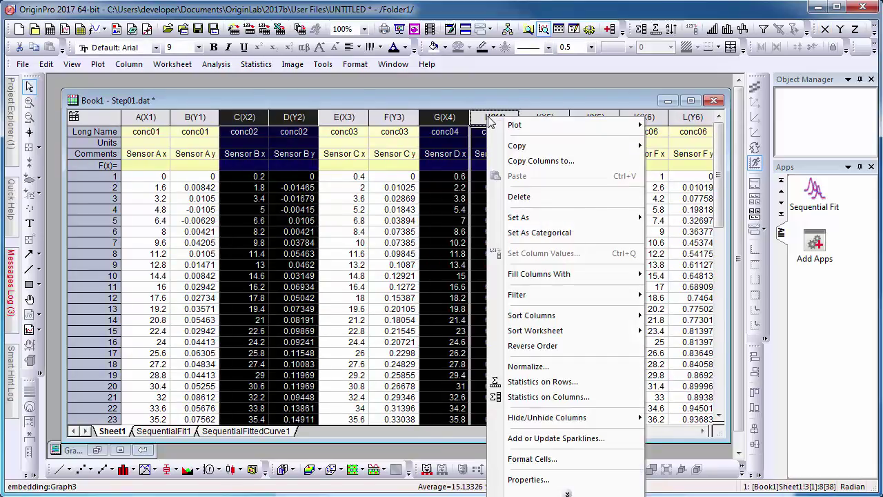
{"action": "mouse_move", "coordinate": [580, 416]}
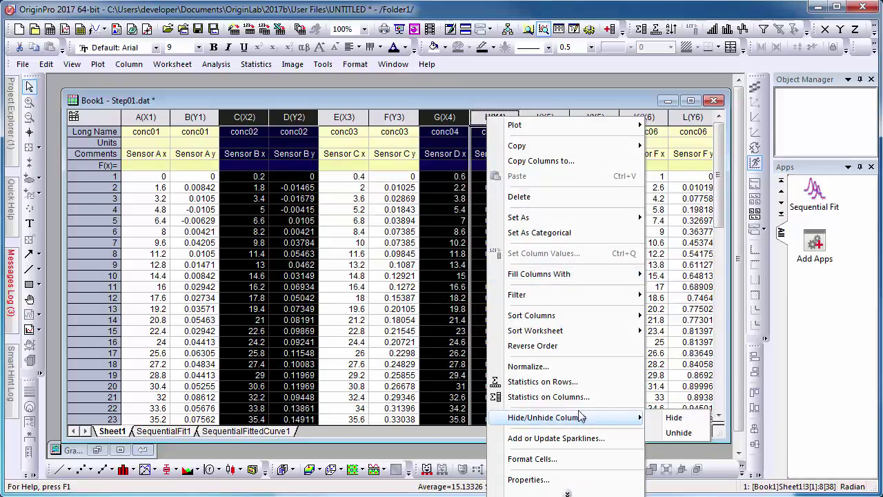
{"action": "left_click", "coordinate": [671, 418]}
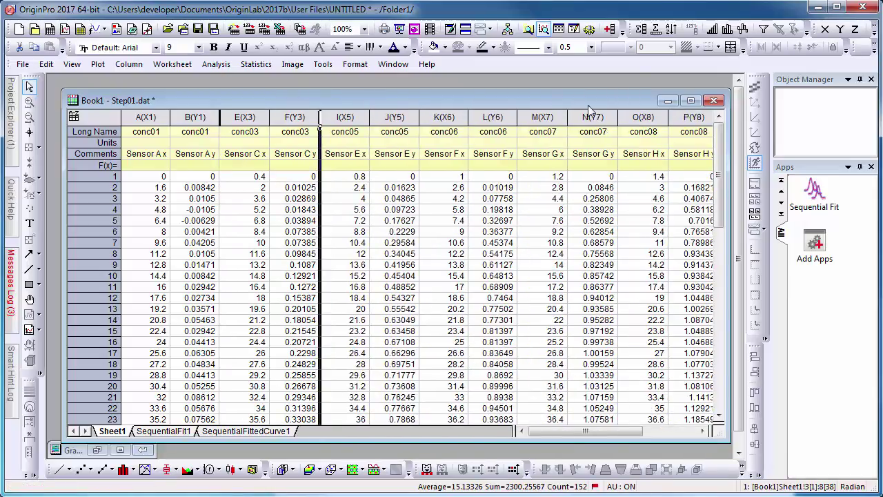
Step: Run Sequential Fit on Sheet1 again with the exponential ExpGro1 function and the existing settings
{"action": "left_click", "coordinate": [819, 197]}
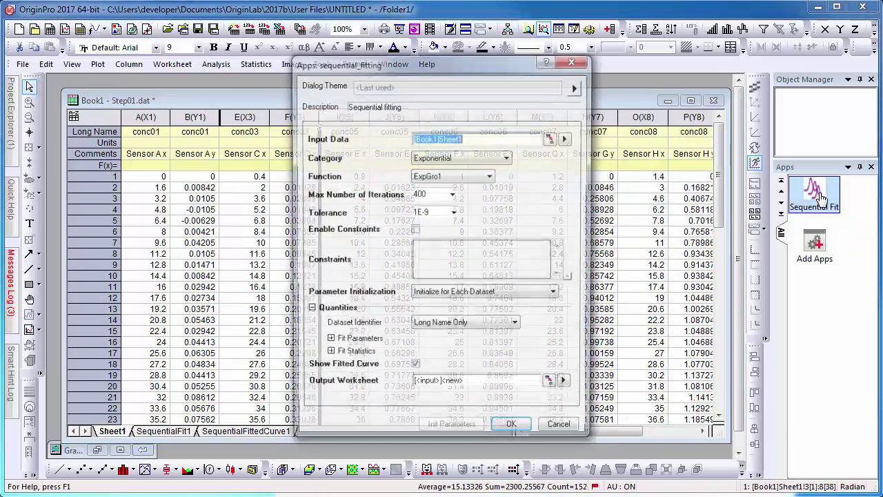
{"action": "left_click", "coordinate": [514, 432]}
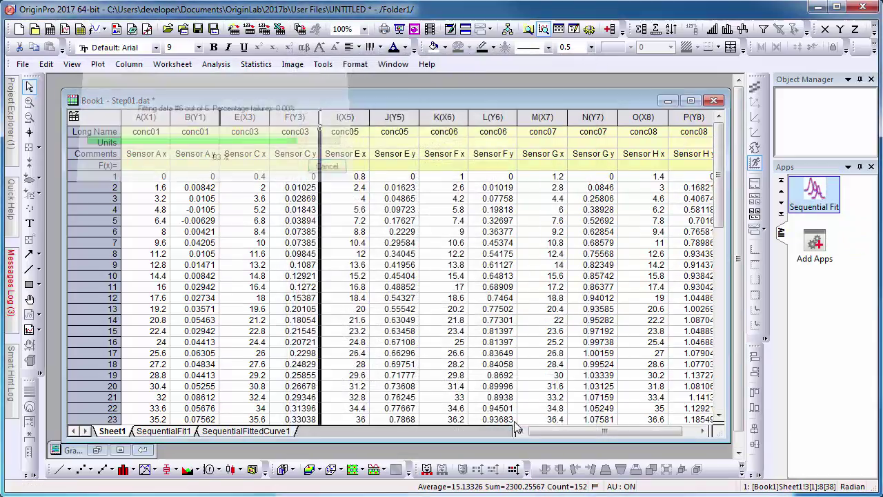